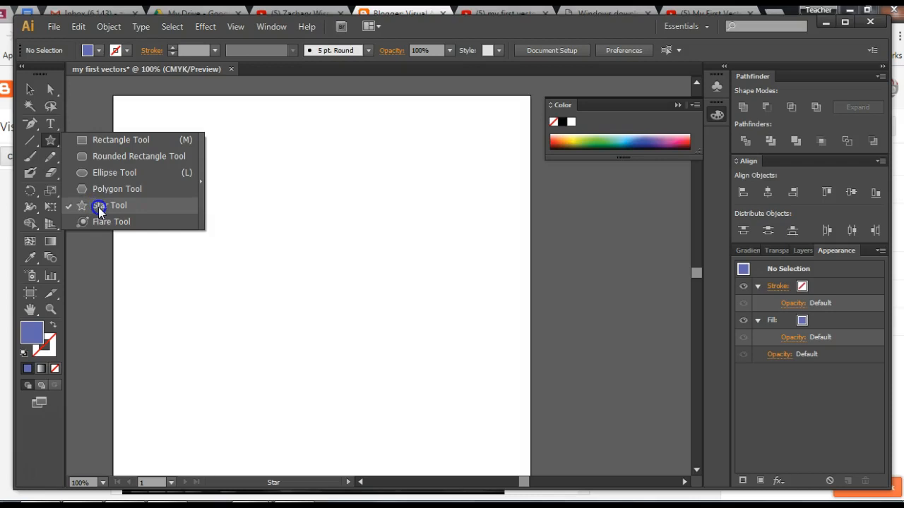
- Draw a 24-pointed starburst with the Star tool near the artboard's upper left corner and deselect it
left_click(98, 206)
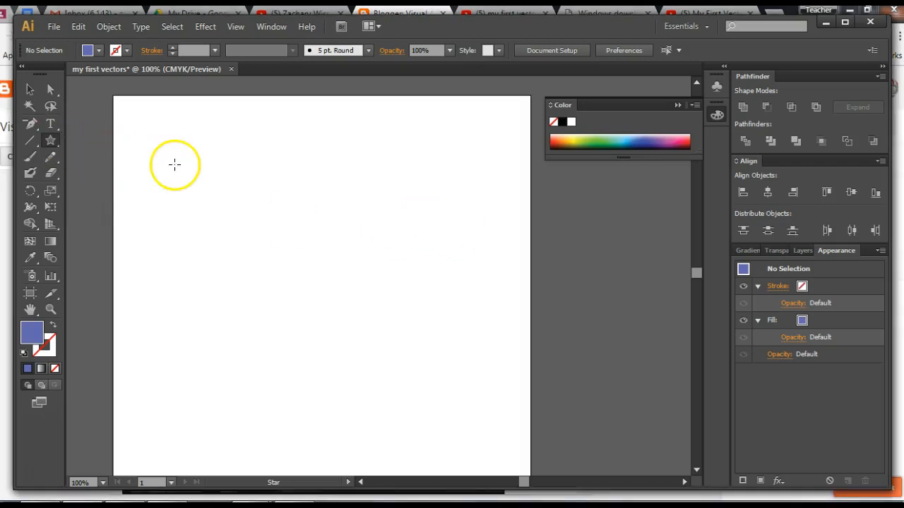
mouse_move(171, 160)
left_mouse_down()
mouse_move(246, 232)
mouse_move(202, 195)
mouse_move(219, 215)
mouse_move(209, 202)
mouse_move(224, 204)
mouse_move(206, 188)
mouse_move(218, 197)
mouse_move(209, 194)
mouse_move(226, 204)
mouse_move(197, 191)
left_mouse_up()
key("Down")
key("Down")
key("Down")
key("Down")
key("Down")
key("Down")
key("Down")
key("Down")
key("Down")
key("Down")
key("Down")
key("Down")
key("Down")
key("Down")
key("Down")
key("Down")
key("Down")
key("Down")
key("Down")
key("Down")
key("Up")
key("Up")
key("Up")
key("Up")
key("Up")
key("Up")
key("Up")
key("Up")
key("Up")
key("Up")
key("Up")
key("Up")
key("Up")
key("Up")
key("Up")
key("Up")
left_click(28, 89)
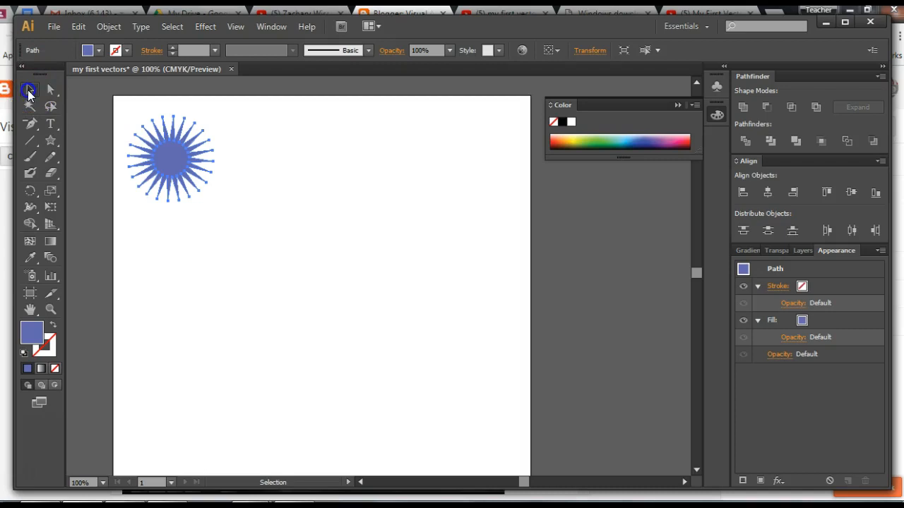
left_click(204, 250)
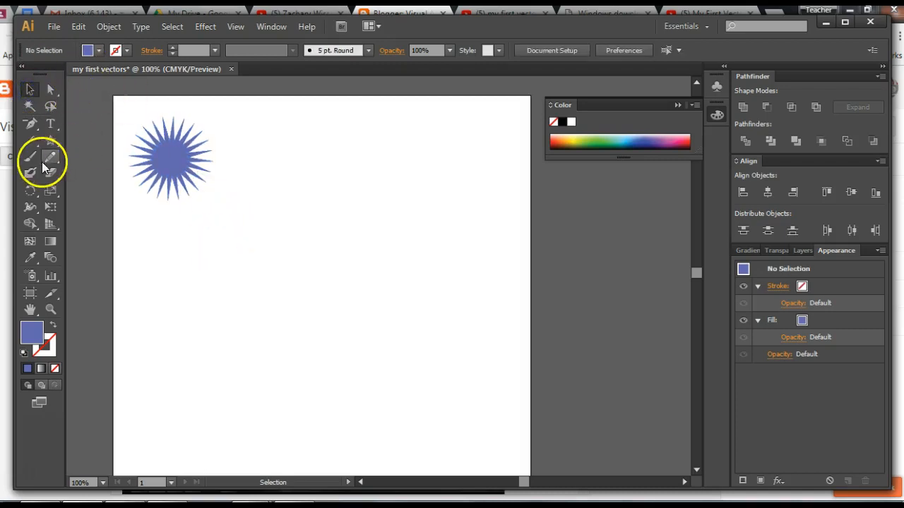
- Draw a circle with the Ellipse tool and move it beside the starburst
left_click_drag(52, 139, 99, 173)
left_click_drag(294, 144, 349, 206)
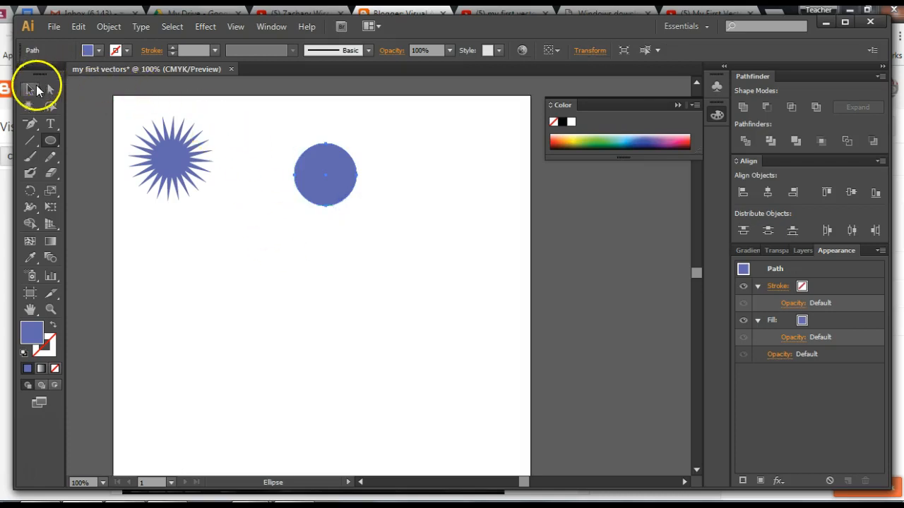
left_click(31, 89)
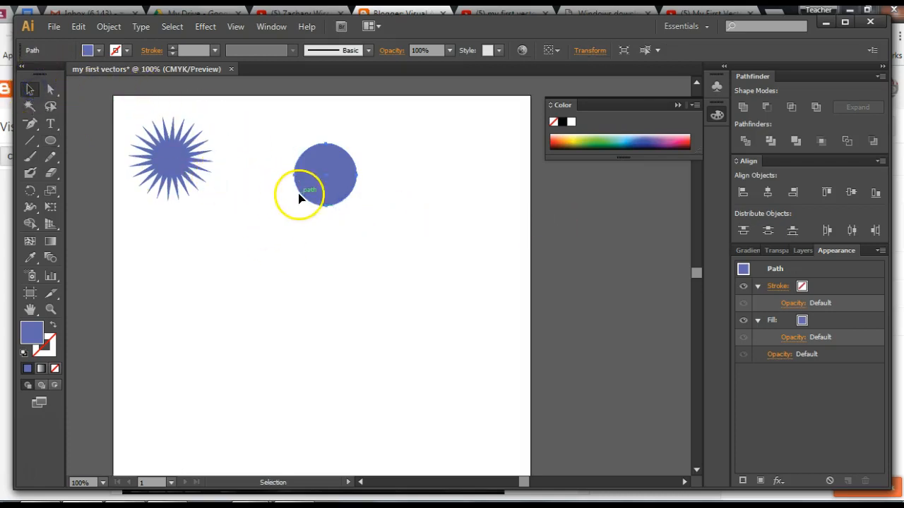
left_click_drag(312, 195, 256, 172)
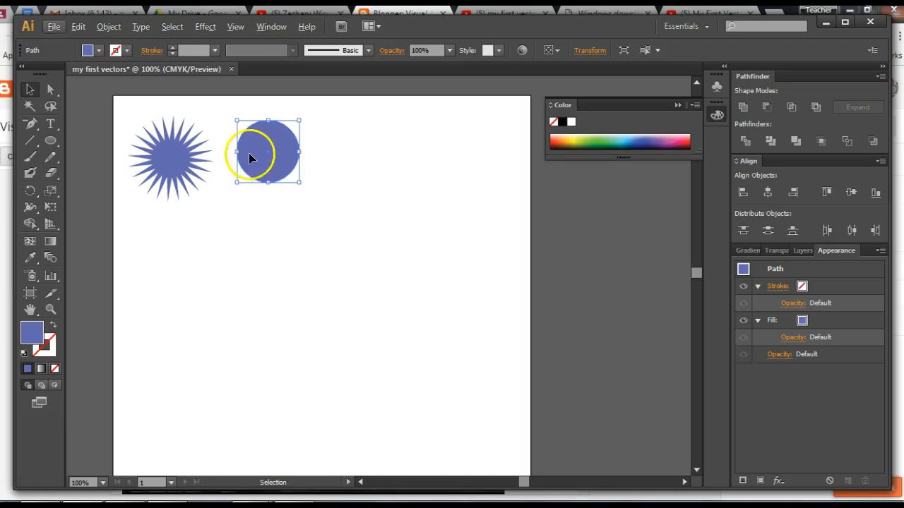
- Duplicate the circle three times to its right to form an evenly spaced horizontal row of four
left_click_drag(257, 172, 323, 171)
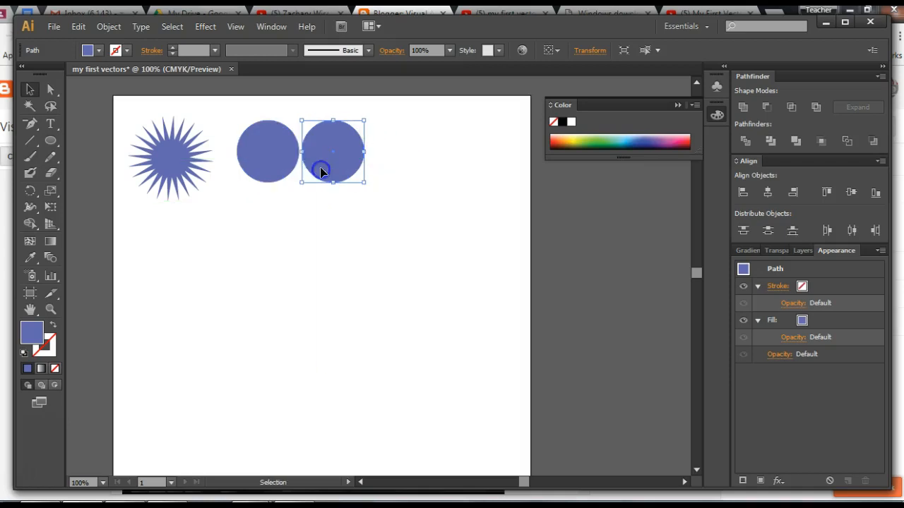
key("ctrl+d")
key("ctrl+d")
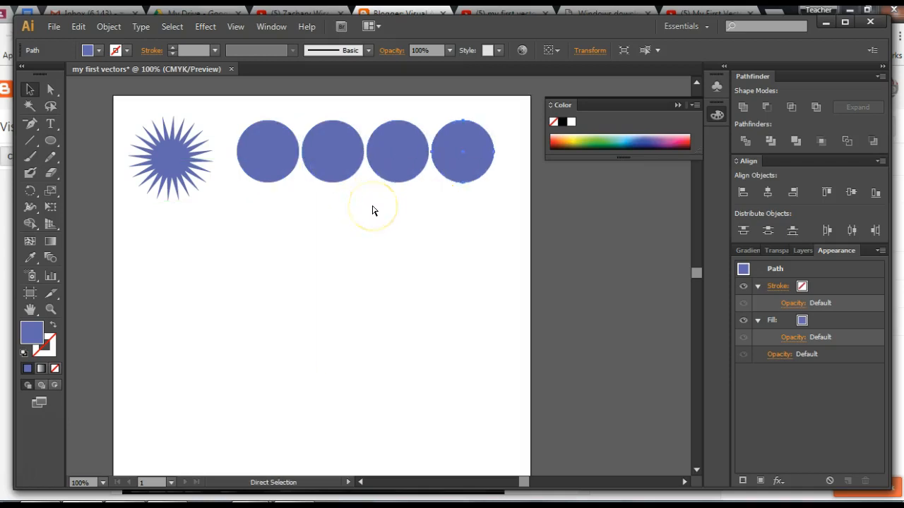
left_click(248, 106)
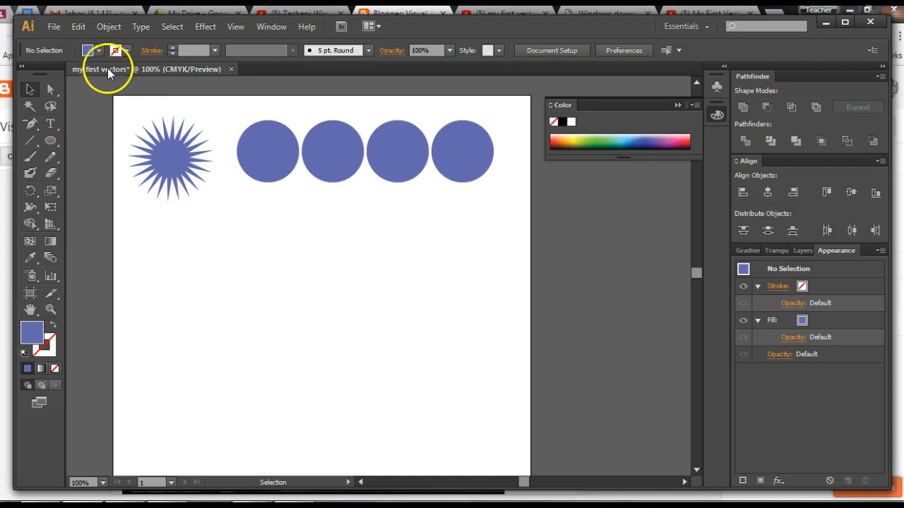
left_click(259, 235)
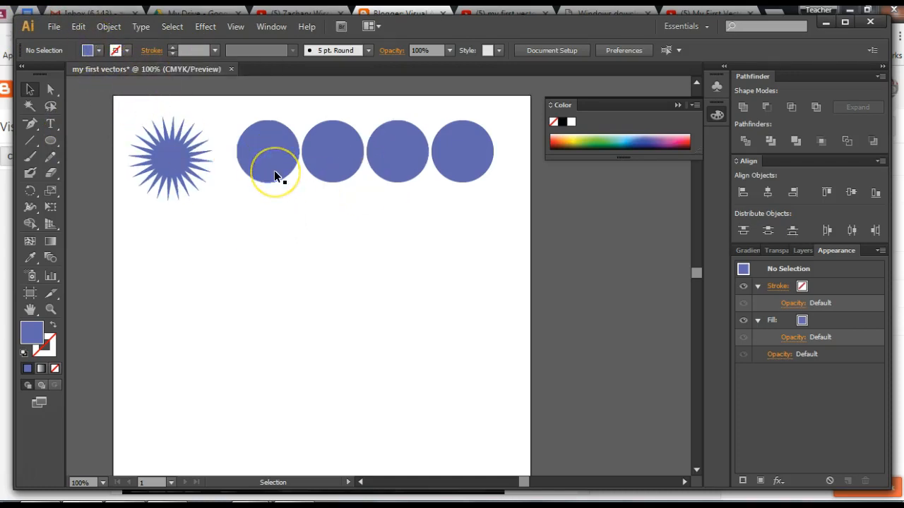
- Move the first two circles below the row so they overlap horizontally by about half their width
left_click_drag(275, 175, 418, 478)
key("ctrl+equal")
key("ctrl+equal")
key("ctrl+equal")
key("space")
left_click_drag(427, 126, 321, 398)
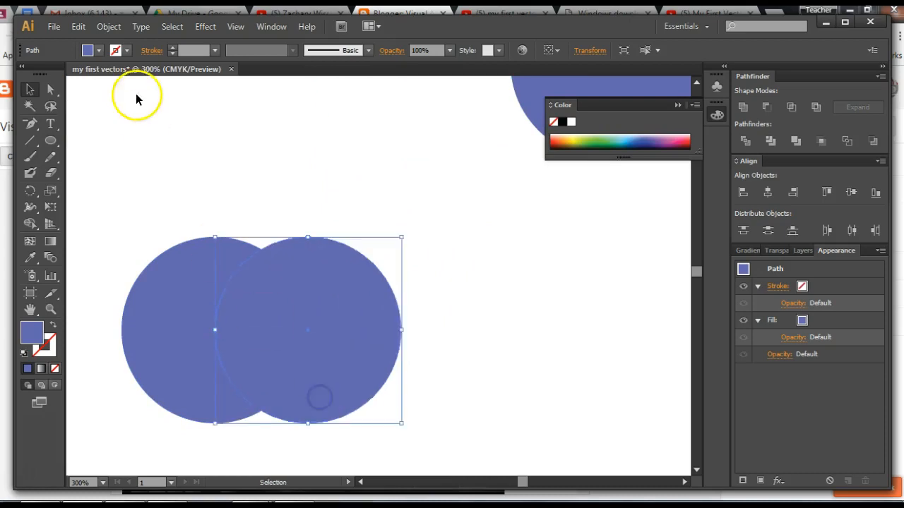
left_click(237, 189)
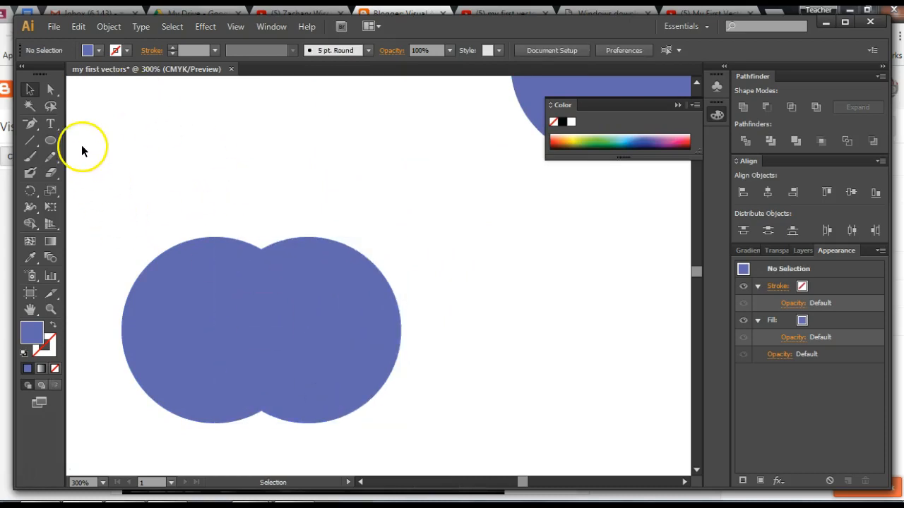
- Select both overlapping circles and merge them into one shape with the Shape Builder tool
left_click_drag(105, 220, 428, 291)
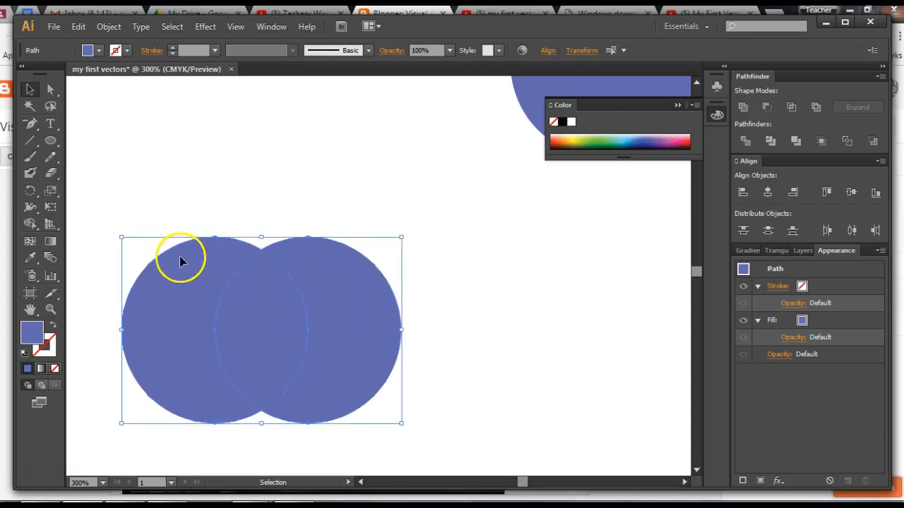
left_click(149, 201)
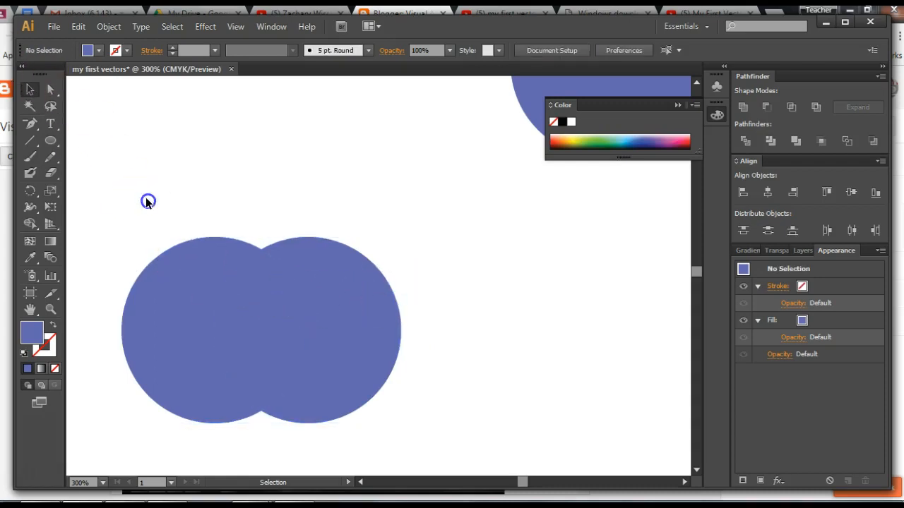
left_click(161, 322)
left_click(325, 333, "shift")
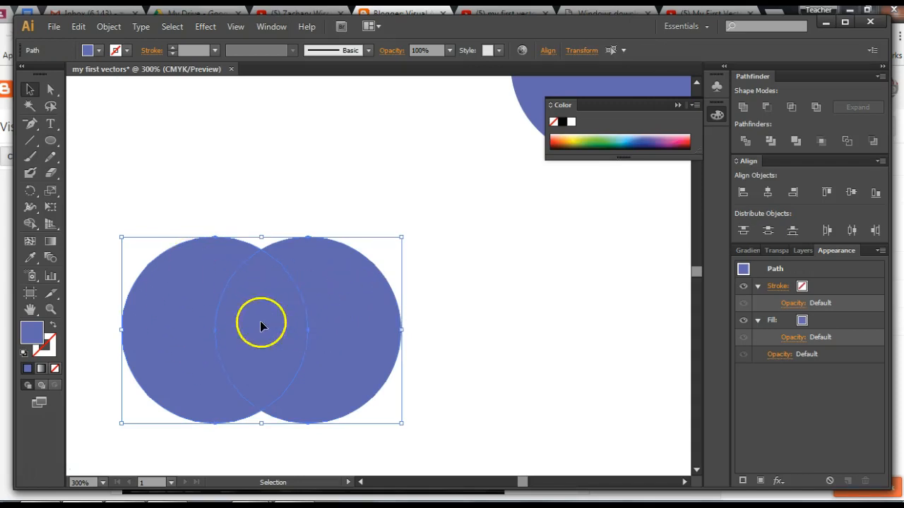
left_click(29, 225)
left_click(31, 224)
left_click(40, 222)
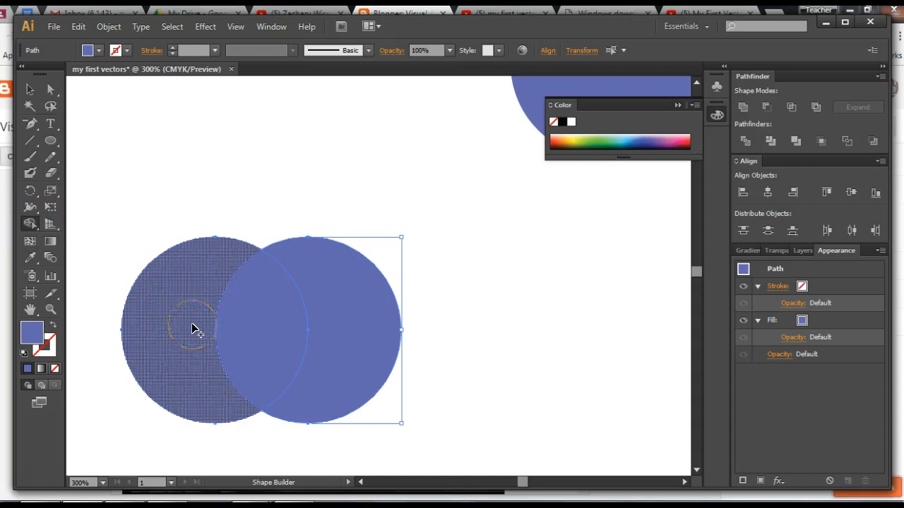
left_click(292, 308)
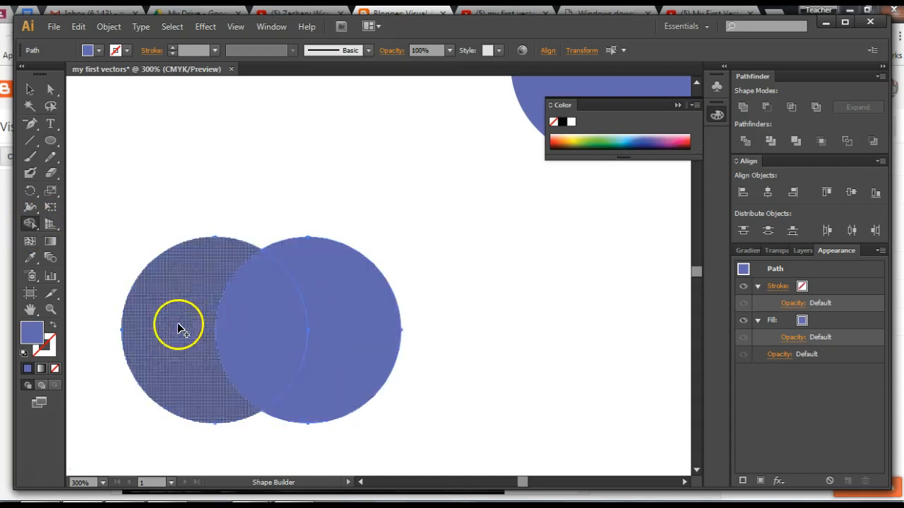
left_click_drag(181, 329, 324, 323)
- Swap the fill and stroke of the merged shape to display it as an outline
left_click(191, 357)
left_click(51, 312)
left_click(54, 326)
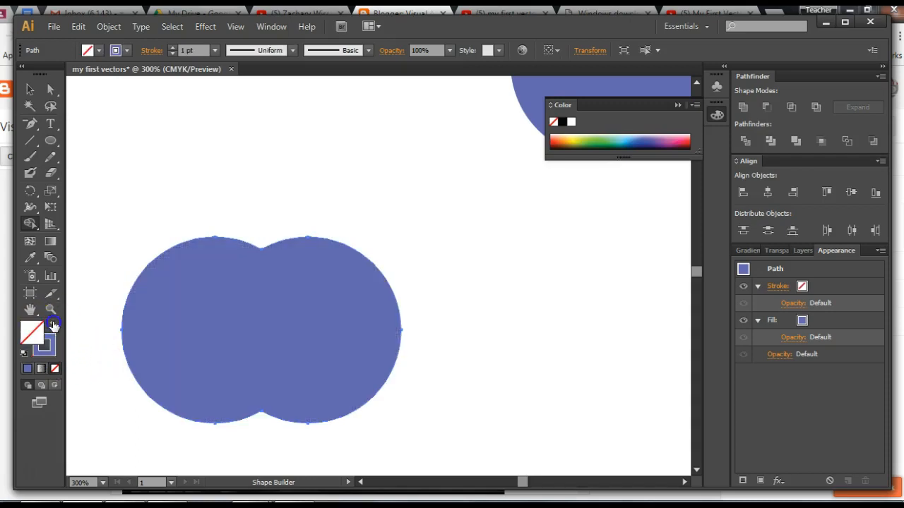
left_click(162, 319)
key("ctrl+z")
left_click(37, 92)
left_click(304, 343)
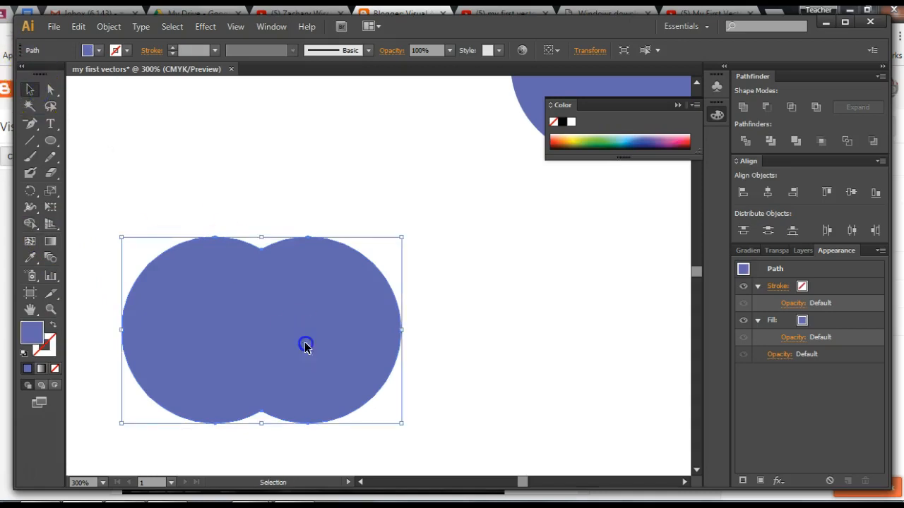
left_click(54, 325)
left_click(222, 158)
- Undo the fill and stroke swap and the merge of the two circles
key("a")
key("ctrl+z")
key("ctrl+z")
key("v")
left_click(156, 219)
- Select both overlapping circles and remove their overlap and the rest of the right circle with Shape Builder, leaving a crescent
left_click_drag(142, 246, 410, 361)
left_click(29, 223)
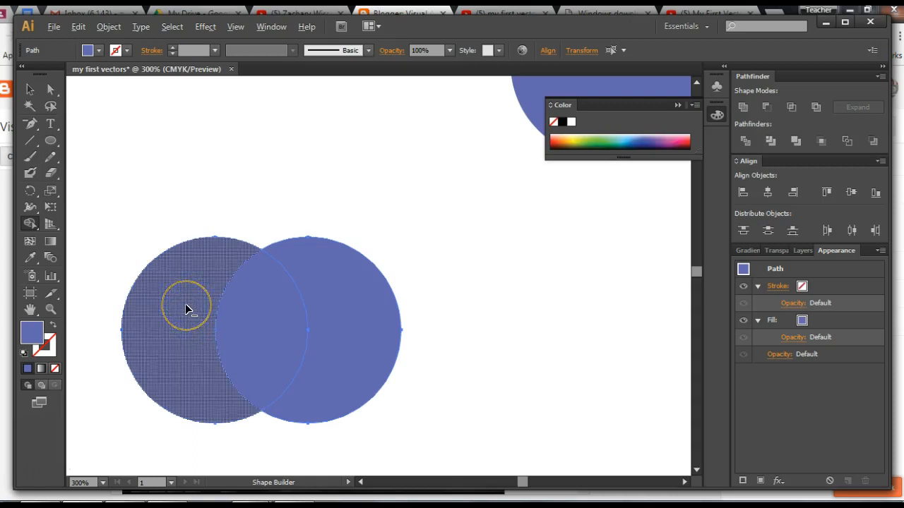
left_click(256, 311, "alt")
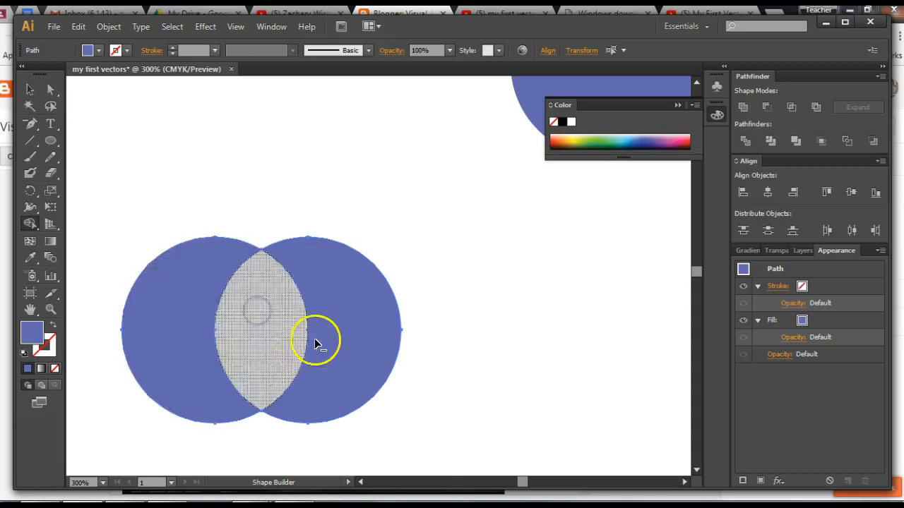
left_click(352, 332, "alt")
left_click_drag(177, 362, 214, 326)
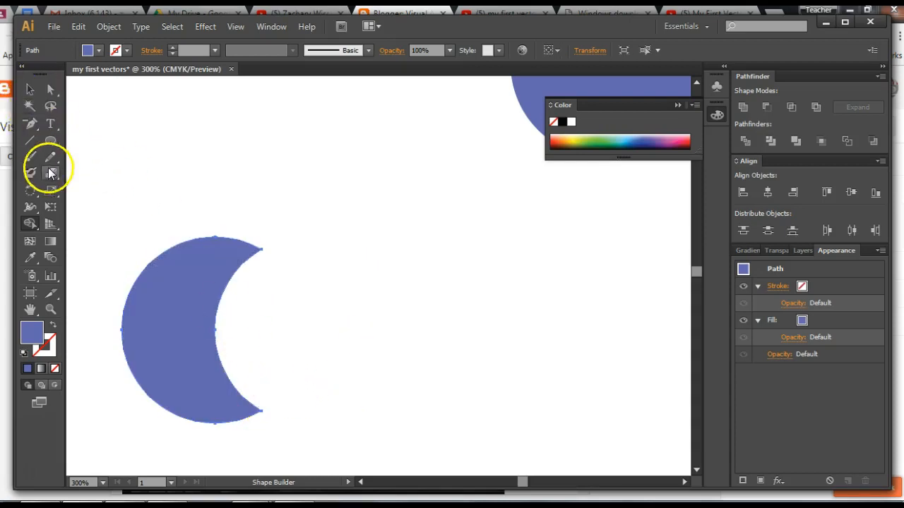
- Move the two remaining circles from the row down beside the crescent so they overlap by about half their width
left_click(51, 140)
left_click_drag(440, 347, 305, 381)
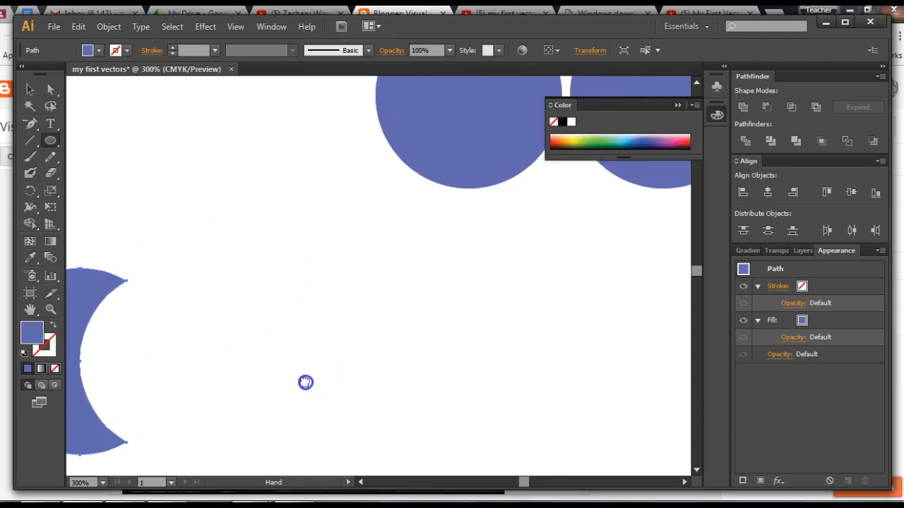
left_click(27, 88)
left_click_drag(433, 138, 248, 368)
left_click_drag(664, 175, 372, 407)
left_click(217, 142)
- Select both circles and remove their outer parts with Shape Builder, leaving only the leaf-shaped overlap
left_click_drag(181, 237, 484, 367)
left_click(30, 224)
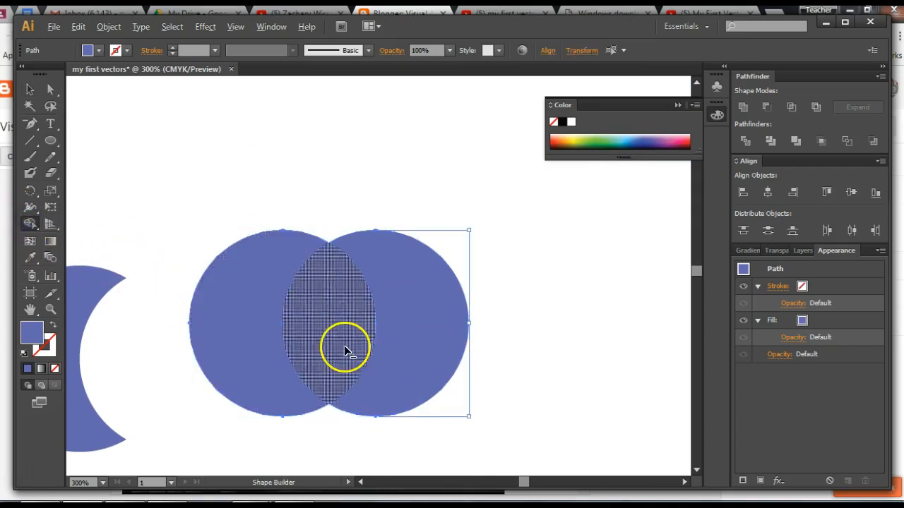
left_click(211, 308, "alt")
left_click(398, 311, "alt")
- Rotate the leaf shape 90° so it lies horizontally and move it close beside the crescent
left_click(30, 89)
key("shift")
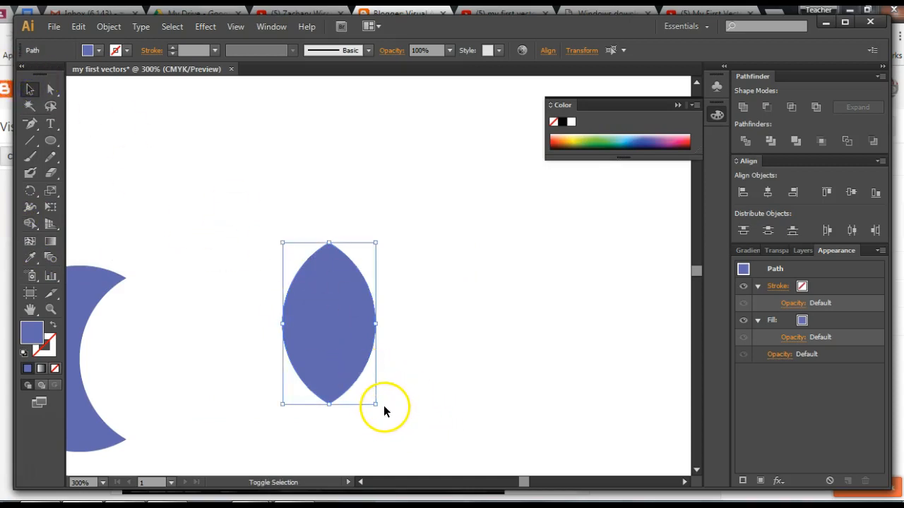
left_click_drag(375, 404, 419, 276)
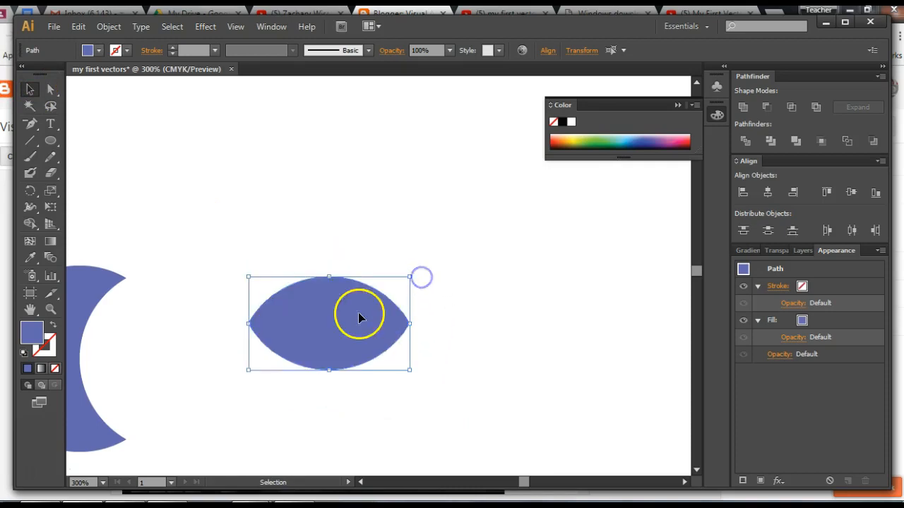
left_click_drag(177, 359, 373, 318)
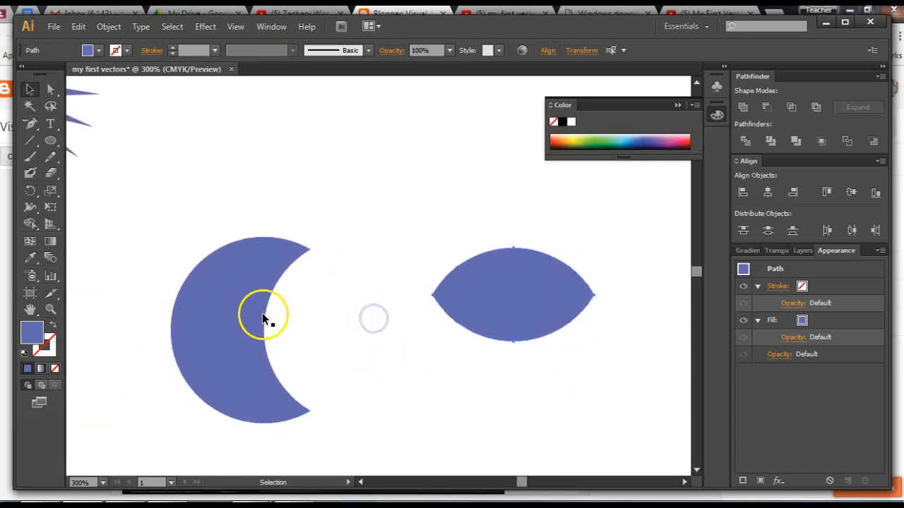
left_click_drag(554, 294, 448, 348)
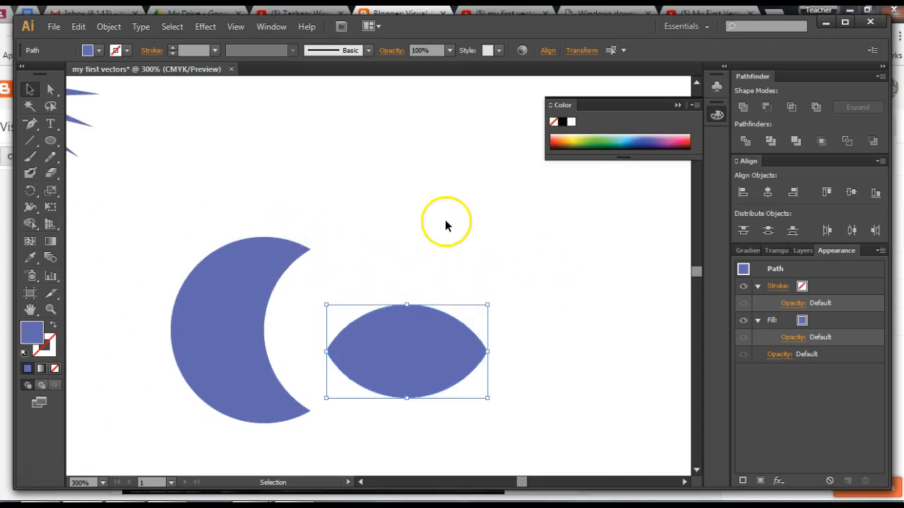
- Draw a circle outward from the starburst's centre, large enough to cover the bases of its spikes
left_click_drag(318, 242, 188, 383)
left_click_drag(545, 254, 365, 434)
left_click_drag(550, 373, 365, 315)
left_click_drag(316, 286, 609, 383)
left_click(333, 278)
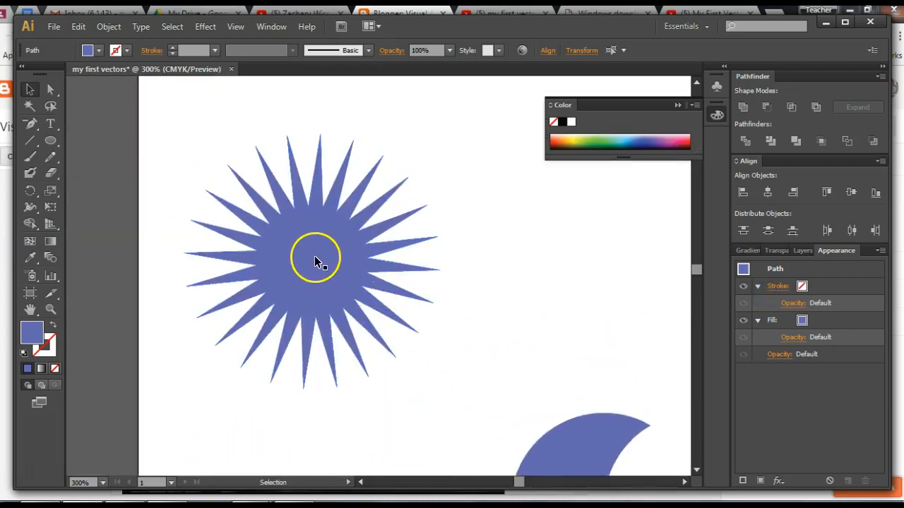
left_click(50, 141)
left_click_drag(50, 141, 113, 174)
left_click_drag(322, 268, 315, 262)
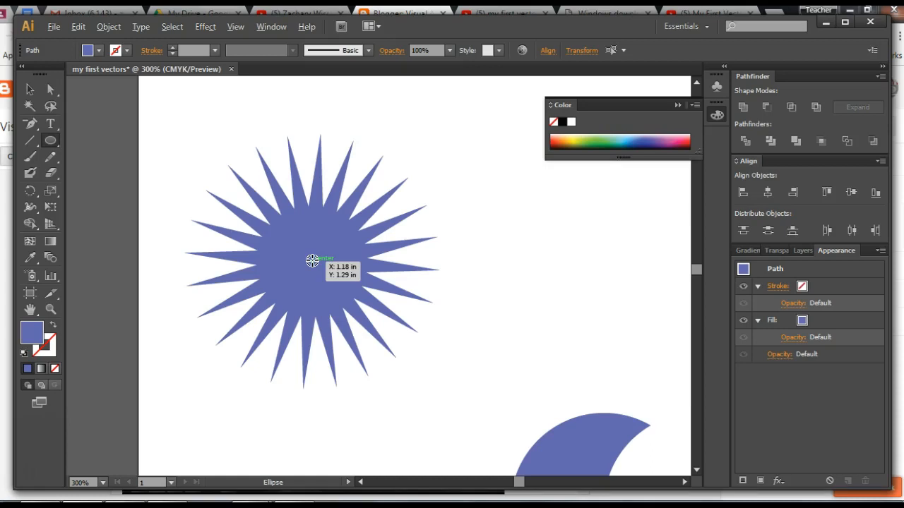
left_click_drag(312, 262, 380, 334)
mouse_move(384, 338)
left_mouse_down()
mouse_move(390, 344)
mouse_move(370, 319)
mouse_move(387, 343)
left_mouse_up()
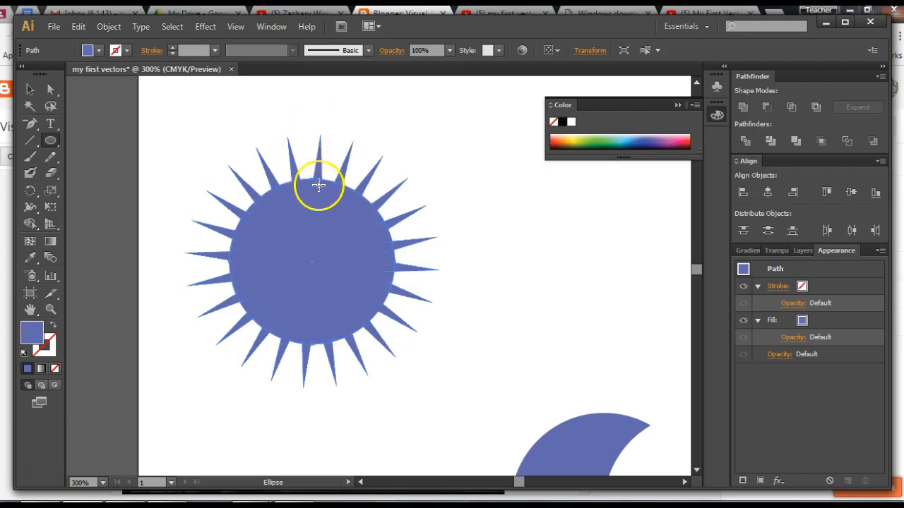
- Select the starburst with its circle and remove the spike tips outside the circle using Shape Builder
left_click(29, 89)
left_click(151, 119)
left_click_drag(160, 124, 452, 355)
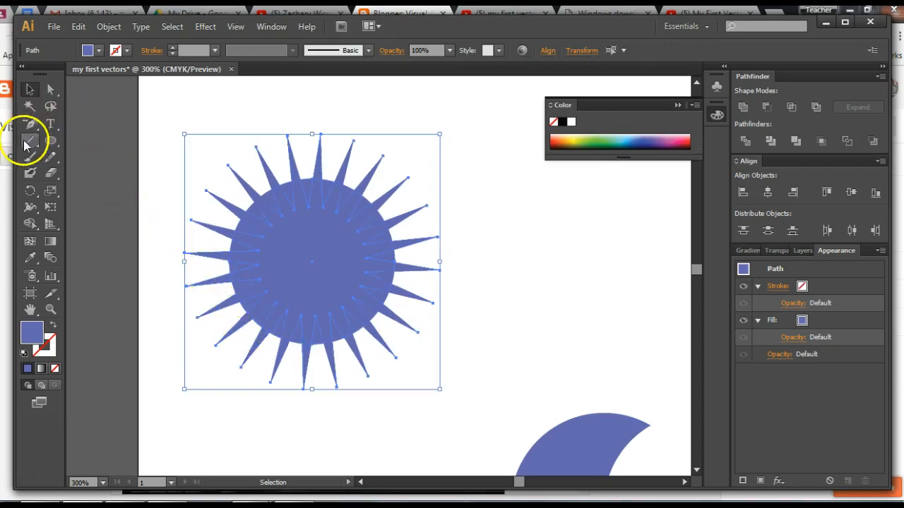
left_click(29, 223)
left_click(76, 223)
left_click(243, 210)
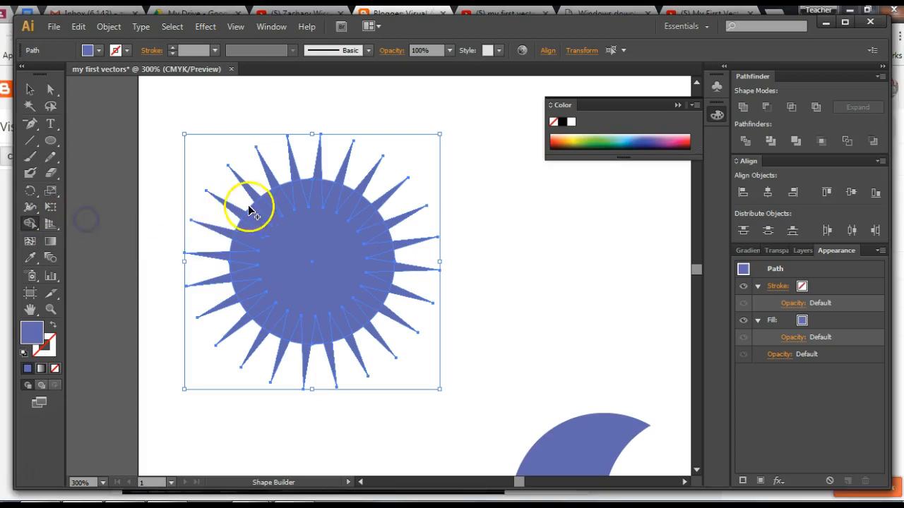
mouse_move(246, 218)
left_mouse_down()
mouse_move(238, 235)
mouse_move(230, 202)
mouse_move(263, 148)
mouse_move(269, 175)
mouse_move(296, 168)
left_mouse_up()
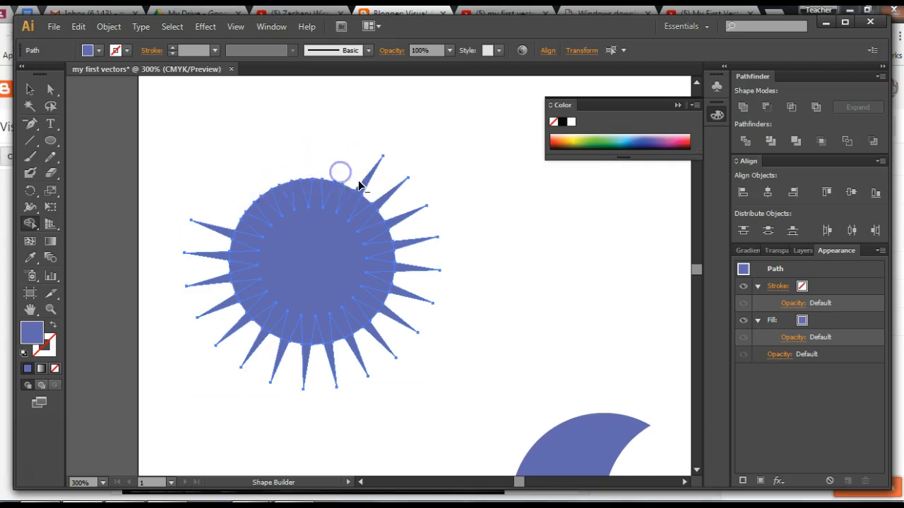
left_click_drag(361, 184, 401, 222)
mouse_move(408, 271)
left_mouse_down()
mouse_move(395, 317)
mouse_move(353, 360)
mouse_move(312, 361)
mouse_move(240, 322)
left_mouse_up()
left_click(227, 302, "alt")
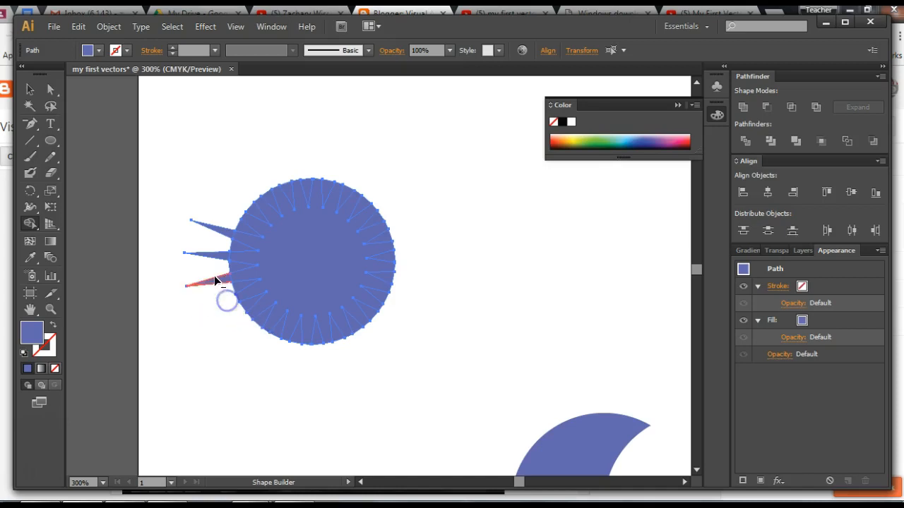
- Try to cut out the wedges between the upper-left spike bases with Shape Builder, then undo these cuts
left_click(247, 228, "alt")
left_click(259, 210, "alt")
left_click(277, 201, "alt")
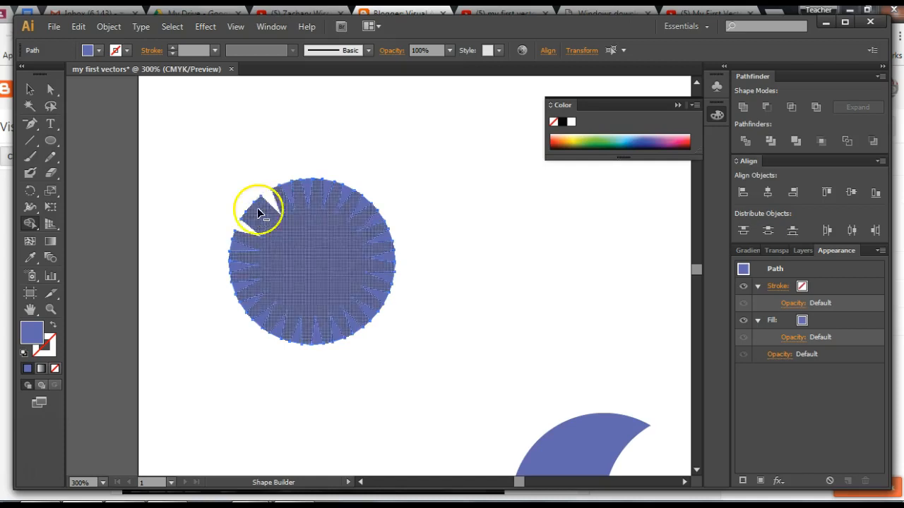
key("v")
key("shift+m")
left_click(255, 212, "alt")
left_click(272, 198, "alt")
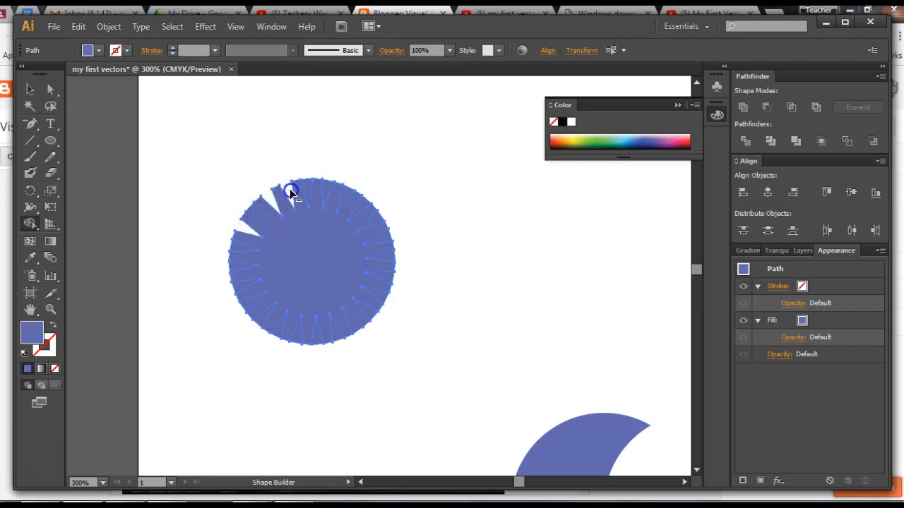
left_click(276, 197, "alt")
key("v")
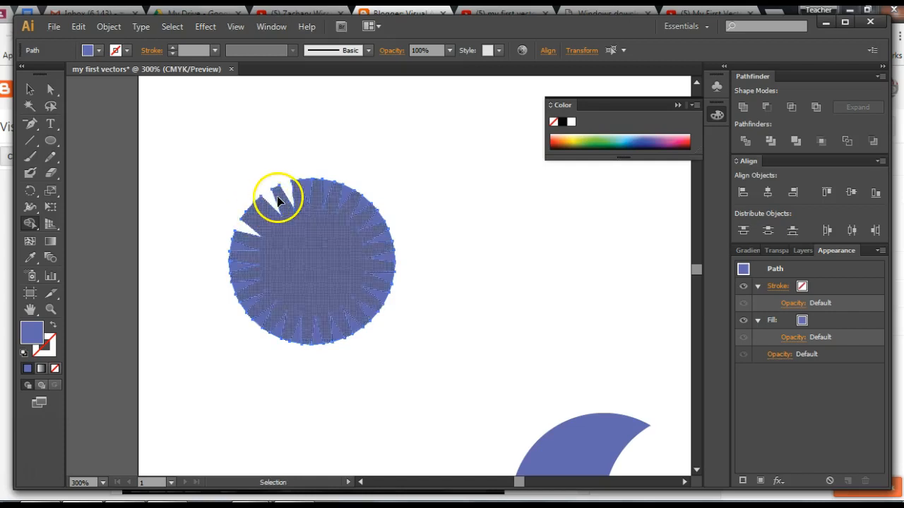
key("ctrl+z")
key("shift+m")
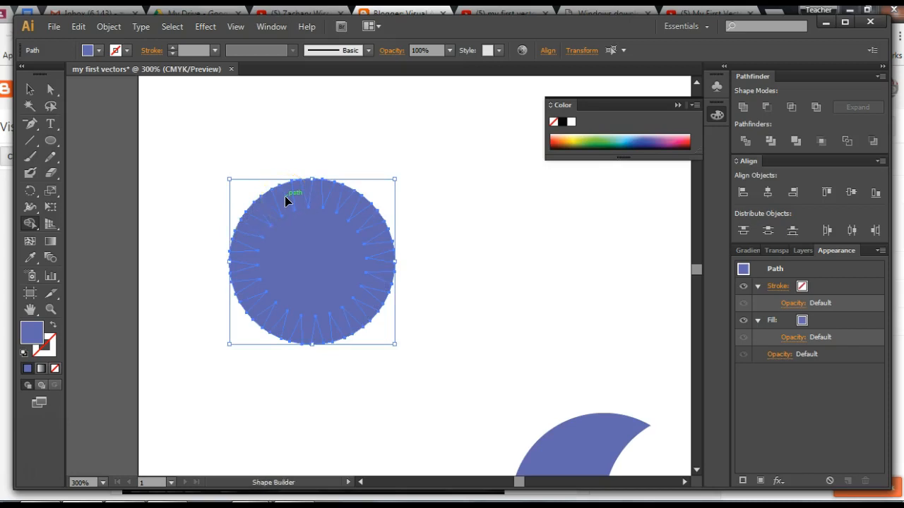
- Remove the wedges between the spike bases around the upper half of the circle with Shape Builder
left_click(248, 230, "alt")
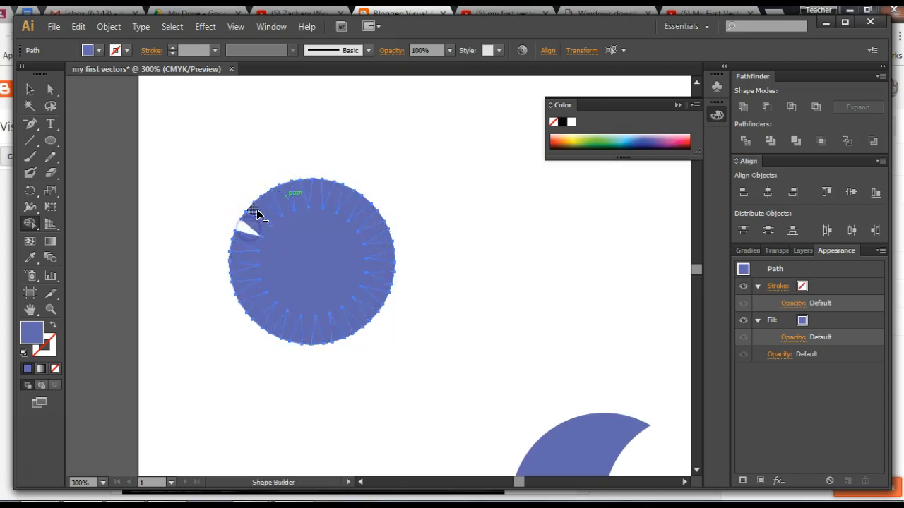
left_click(271, 197, "alt")
left_click(288, 190, "alt")
left_click(308, 188, "alt")
left_click(329, 189, "alt")
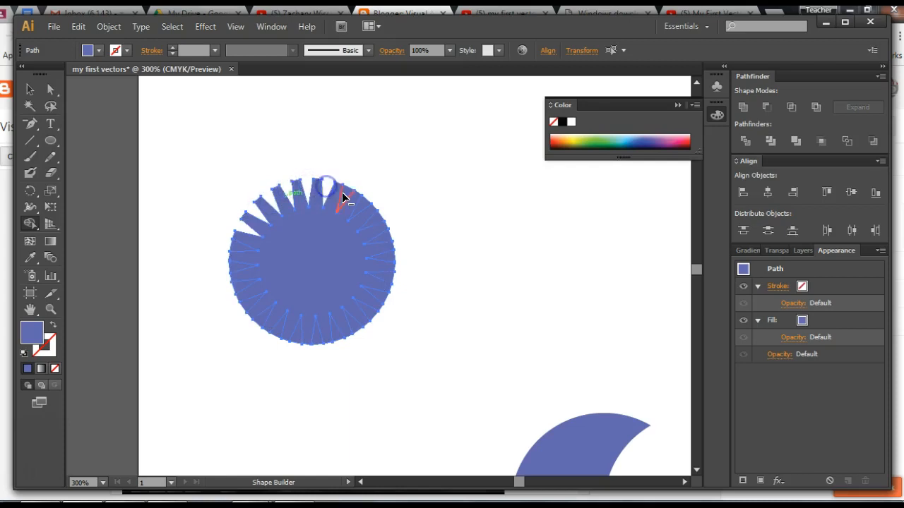
left_click(346, 195, "alt")
left_click(361, 209, "alt")
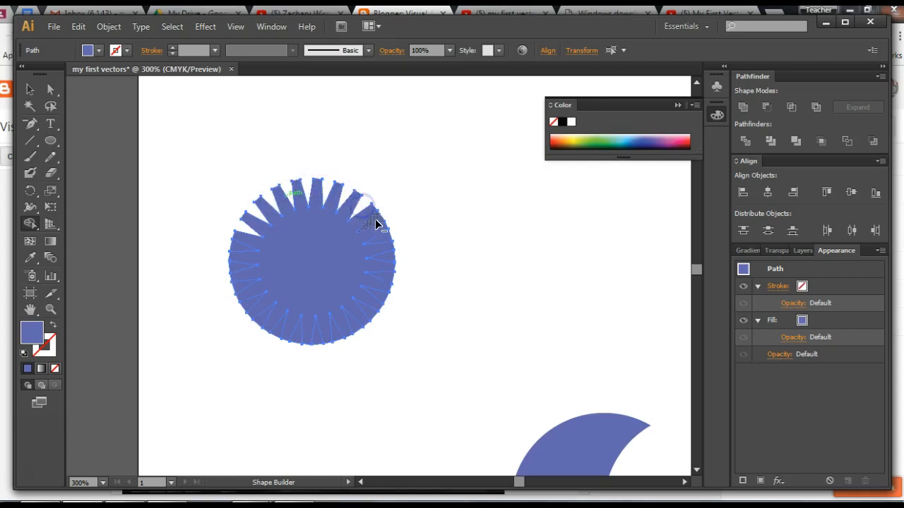
left_click(374, 225, "alt")
left_click(384, 238, "alt")
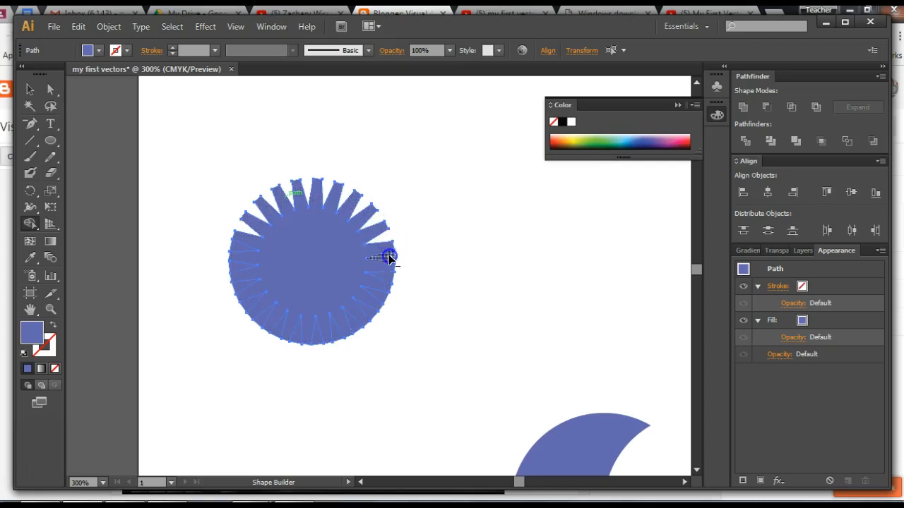
- Remove the remaining wedges around the lower half of the circle, leaving evenly spaced square-ended teeth all around
left_click(384, 298, "alt")
left_click(373, 317, "alt")
left_click(337, 336, "alt")
left_click(319, 338, "alt")
left_click(301, 338, "alt")
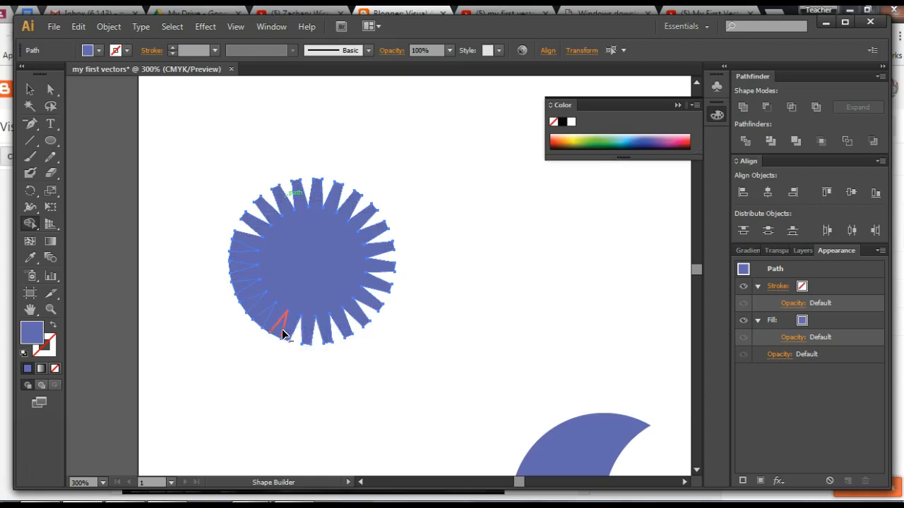
left_click(279, 330, "alt")
left_click(263, 317, "alt")
left_click(236, 266, "alt")
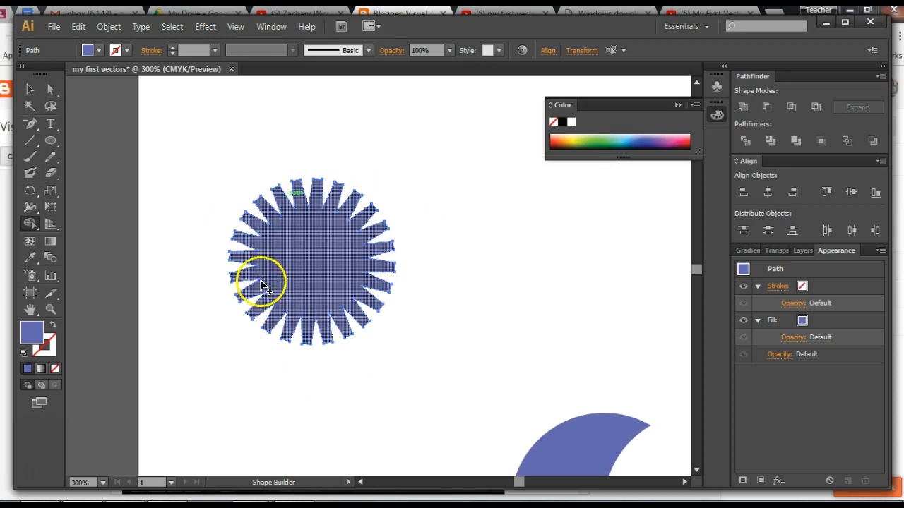
- Draw a circle outward from the toothed shape's centre, slightly smaller than it so only short tooth ends stick out
left_click(54, 142)
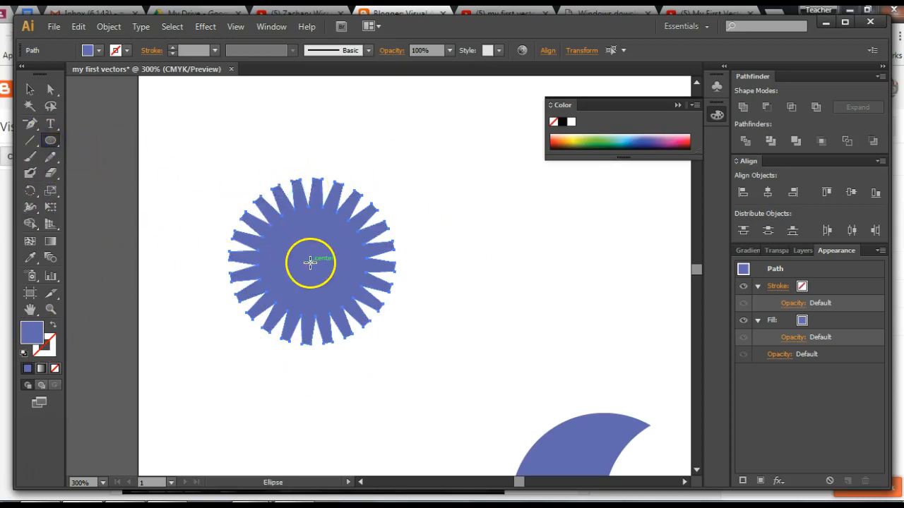
left_click(313, 262)
left_click_drag(314, 264, 384, 322)
- Select the circle and the toothed shape and try to merge them with Shape Builder
left_click(30, 89)
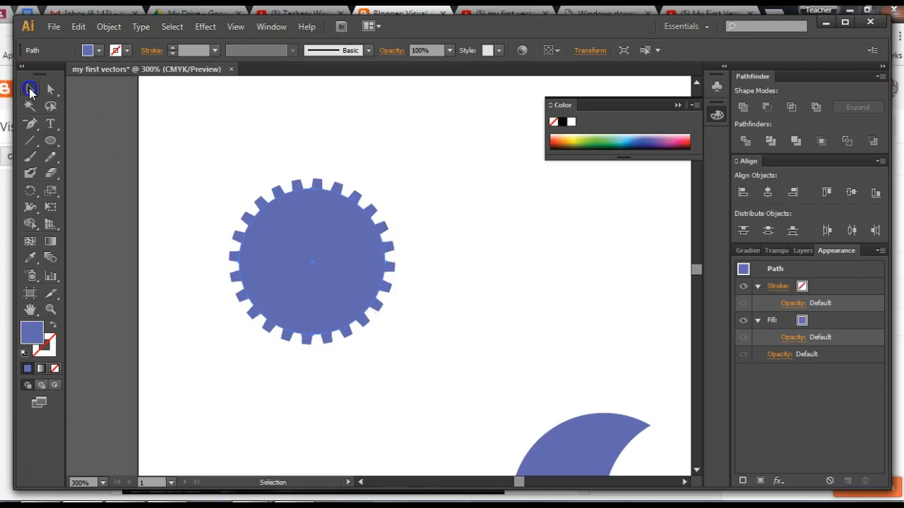
left_click(90, 130)
left_click_drag(413, 289, 413, 289)
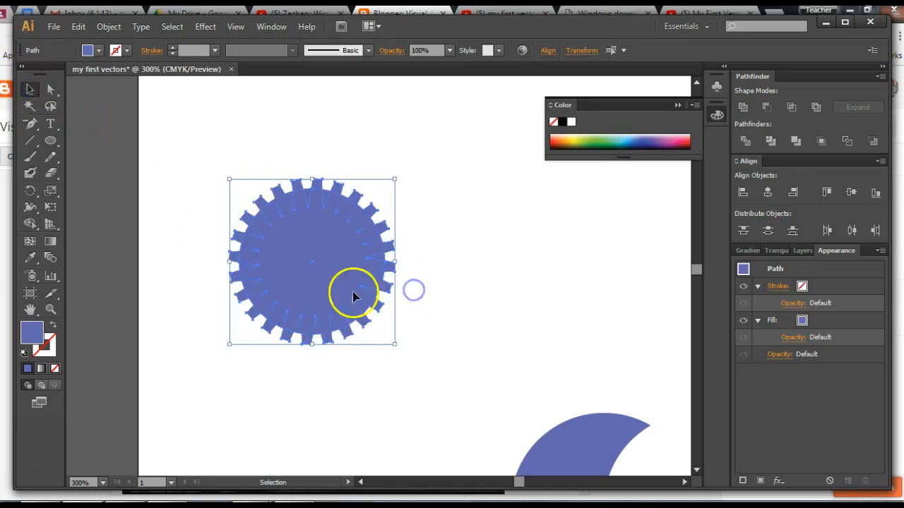
left_click(33, 220)
mouse_move(262, 241)
left_mouse_down()
mouse_move(283, 204)
mouse_move(324, 193)
mouse_move(363, 219)
mouse_move(377, 248)
mouse_move(362, 263)
mouse_move(370, 259)
mouse_move(370, 291)
mouse_move(338, 325)
mouse_move(284, 323)
mouse_move(247, 291)
left_mouse_up()
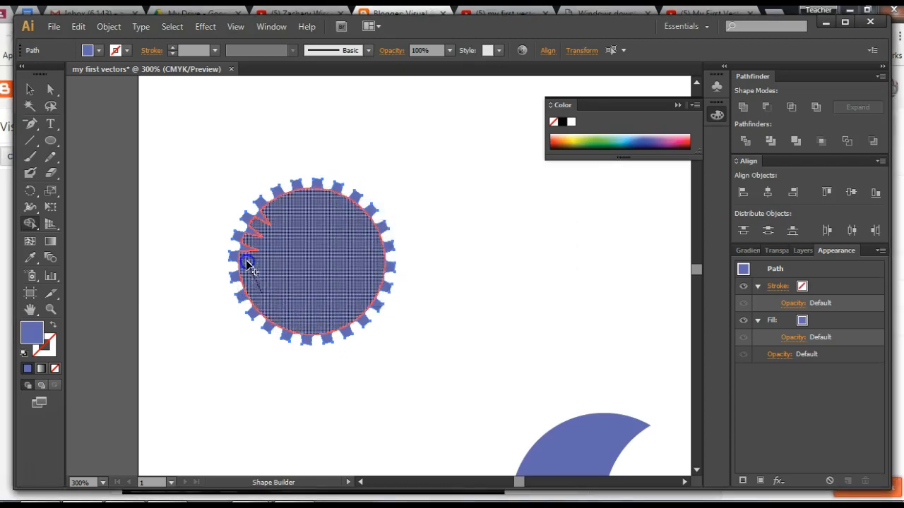
left_click_drag(253, 249, 254, 247)
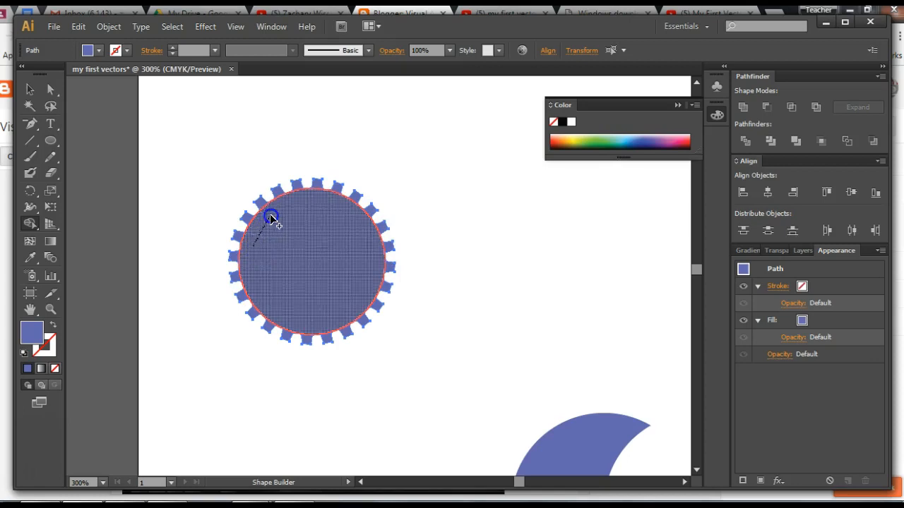
mouse_move(263, 203)
left_mouse_down()
mouse_move(296, 206)
mouse_move(296, 186)
left_mouse_up()
left_click(294, 253)
left_click(111, 66)
key("v")
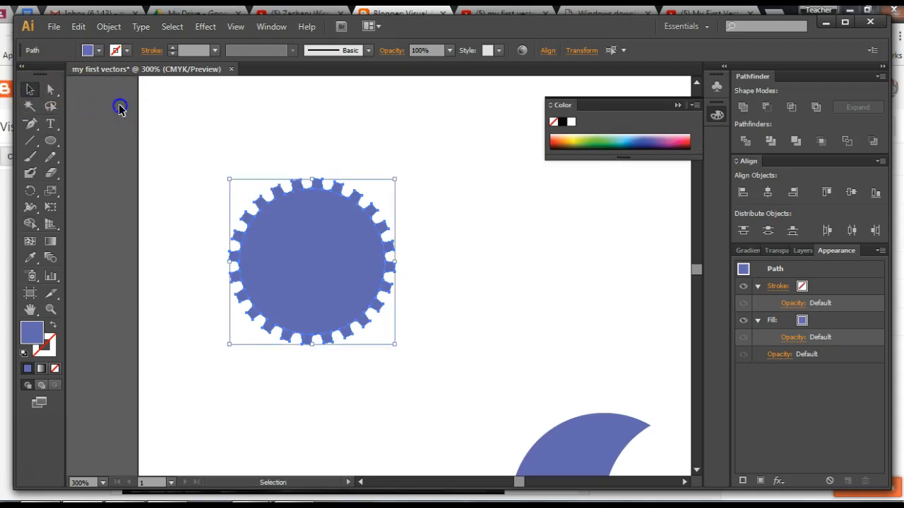
left_click(119, 108)
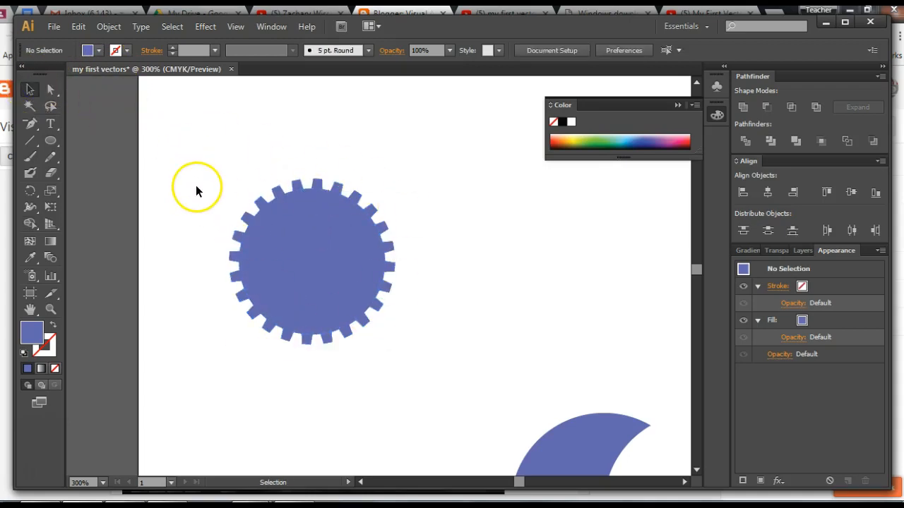
- Select the circle and toothed shape and combine them into a single gear with Pathfinder's Unite
left_click_drag(203, 164, 447, 370)
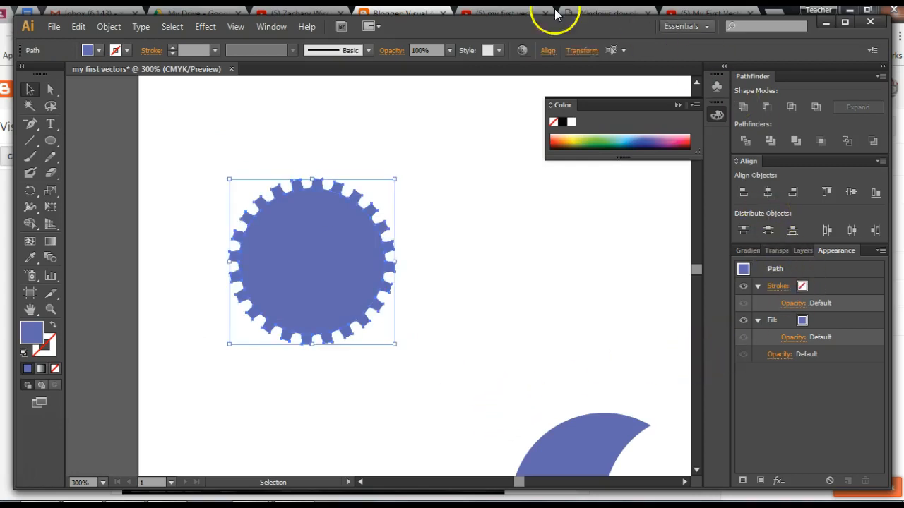
left_click(271, 27)
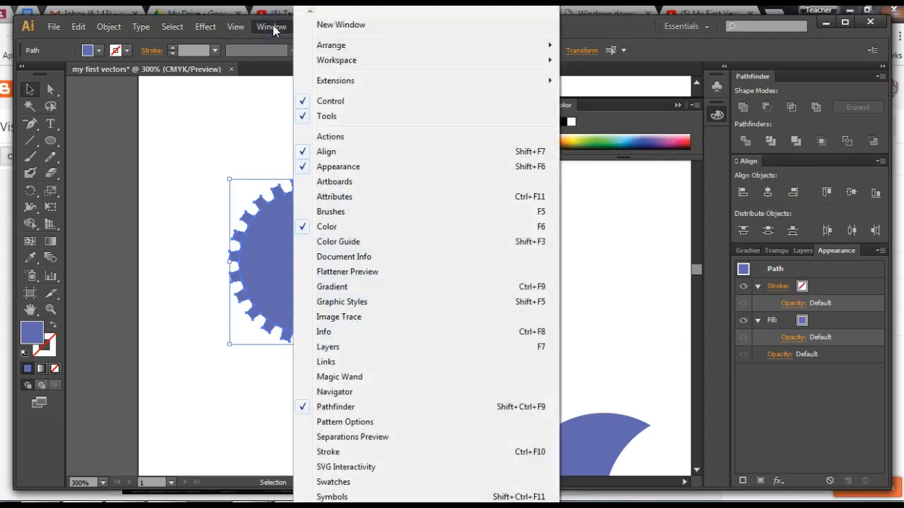
left_click(332, 407)
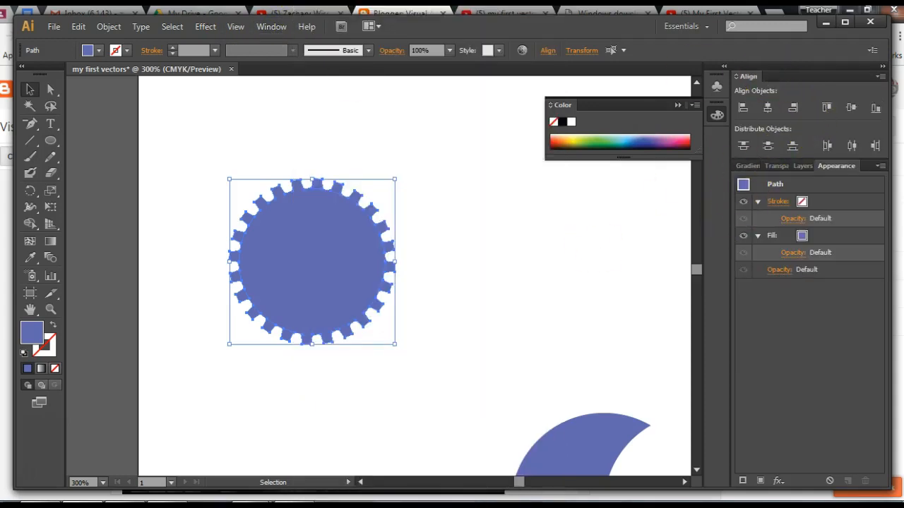
left_click(272, 27)
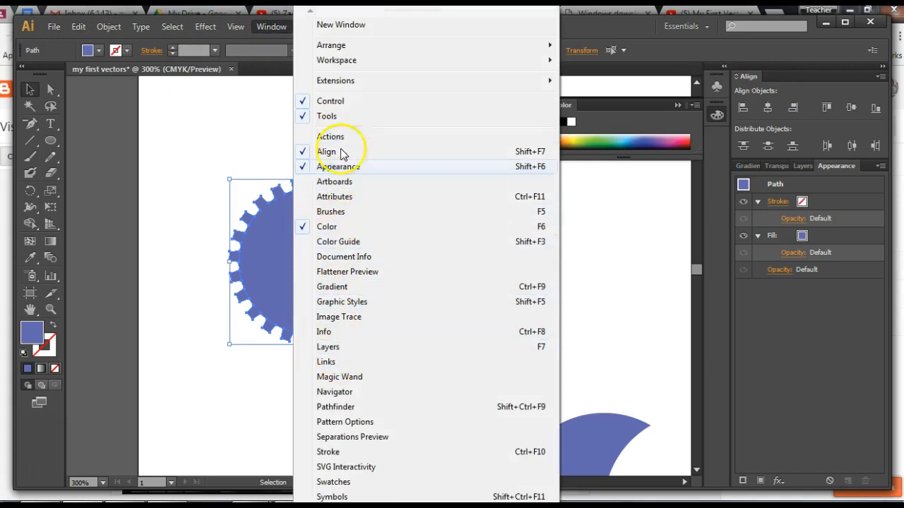
left_click(333, 407)
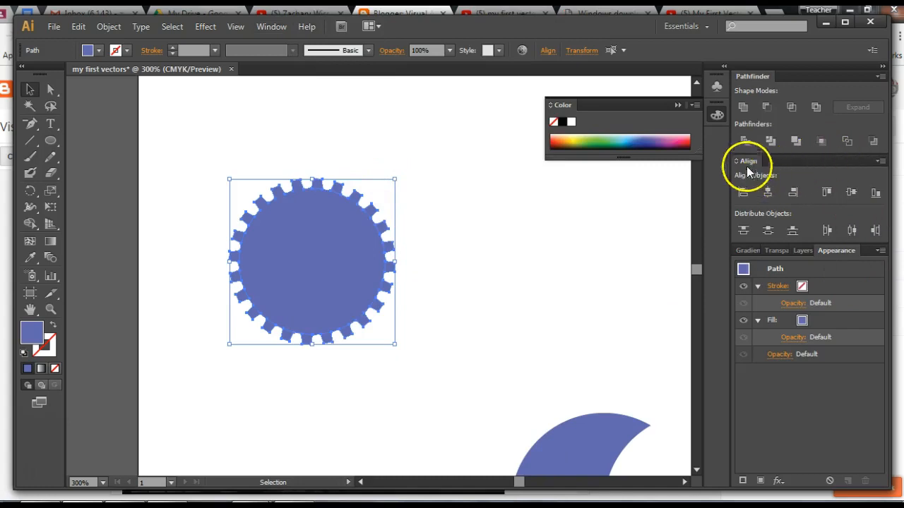
left_click_drag(811, 76, 475, 95)
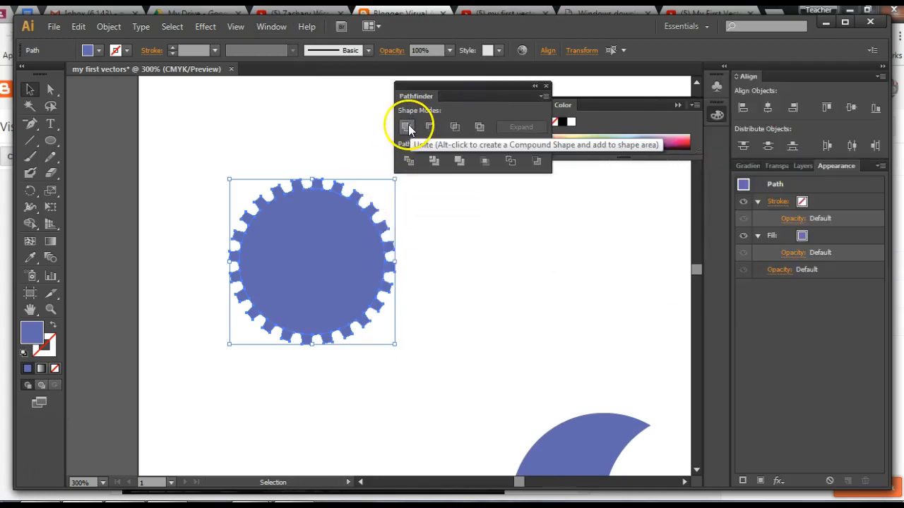
left_click(408, 127)
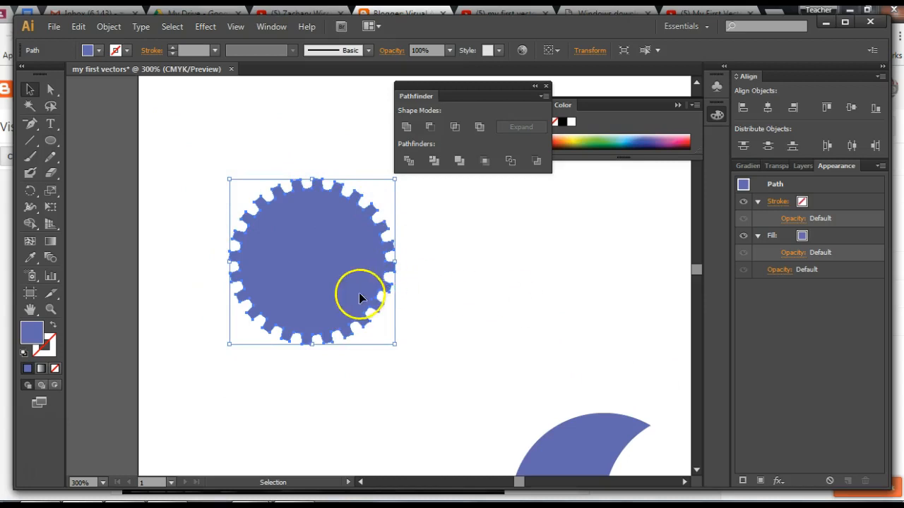
left_click(264, 126)
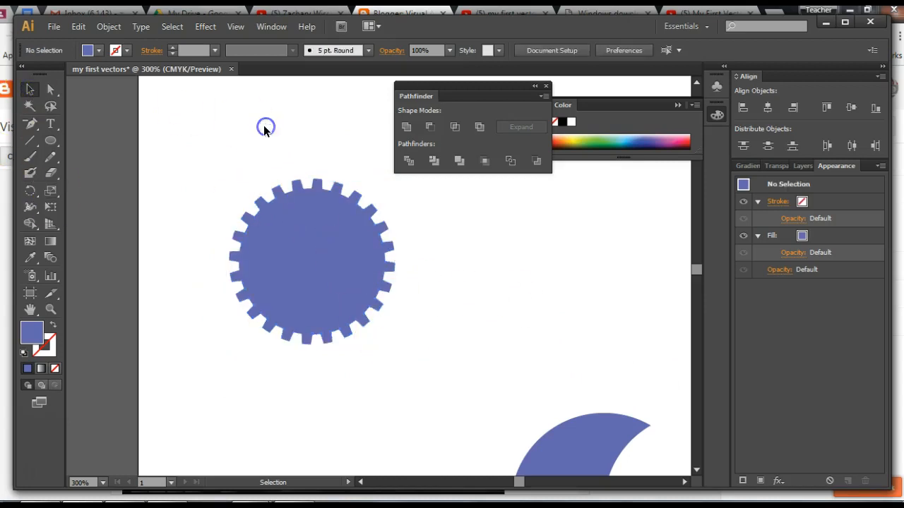
- Move the finished gear down beside the crescent so it lines up with the crescent and leaf, and deselect it
key("ctrl+plus")
key("ctrl+plus")
key("ctrl+minus")
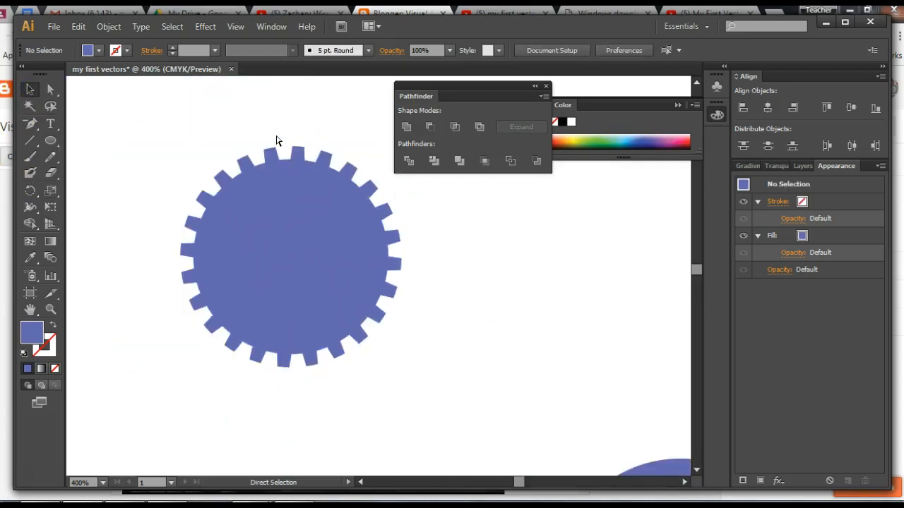
key("ctrl+minus")
key("ctrl+minus")
key("ctrl+minus")
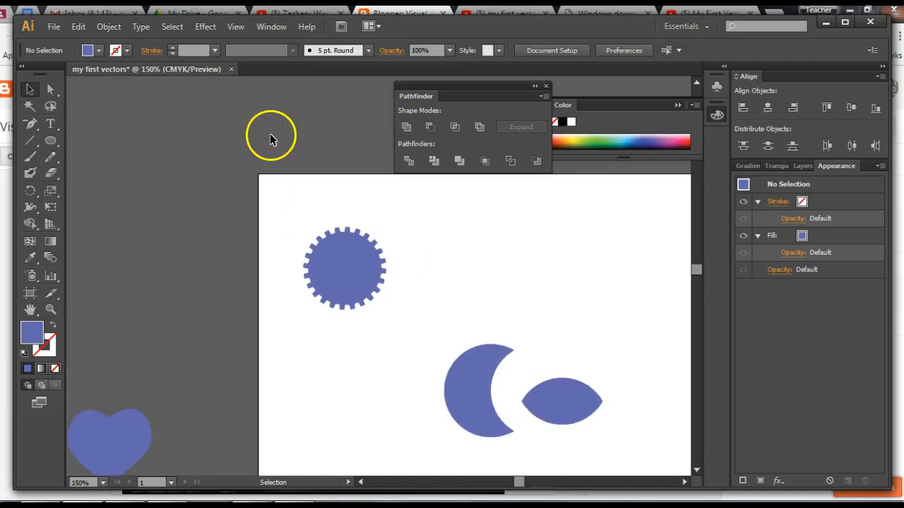
left_click_drag(343, 263, 385, 386)
left_click(379, 308)
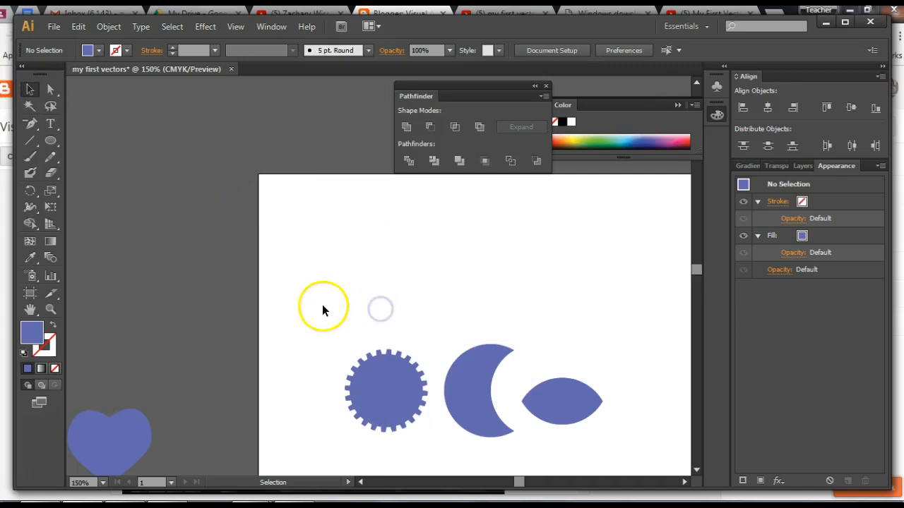